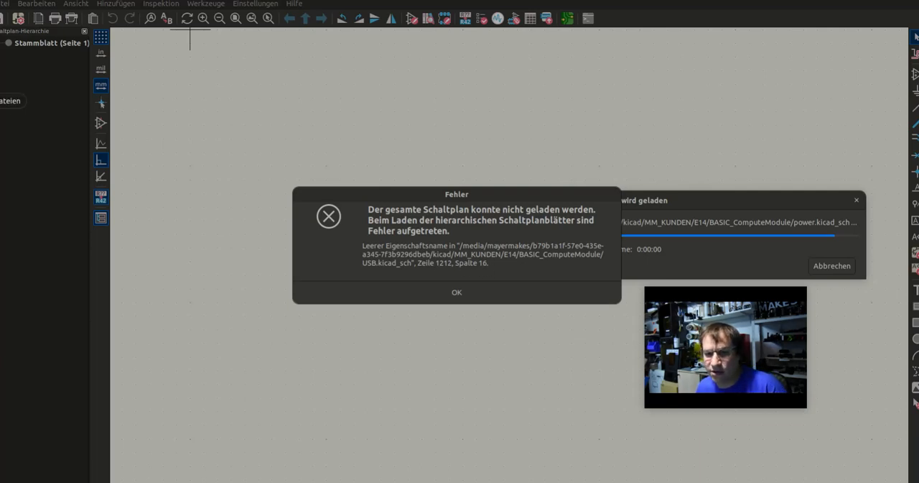
- Open USB.kicad_sch from the project folder with the Textbearbeitung plain text editor
key("alt+Tab")
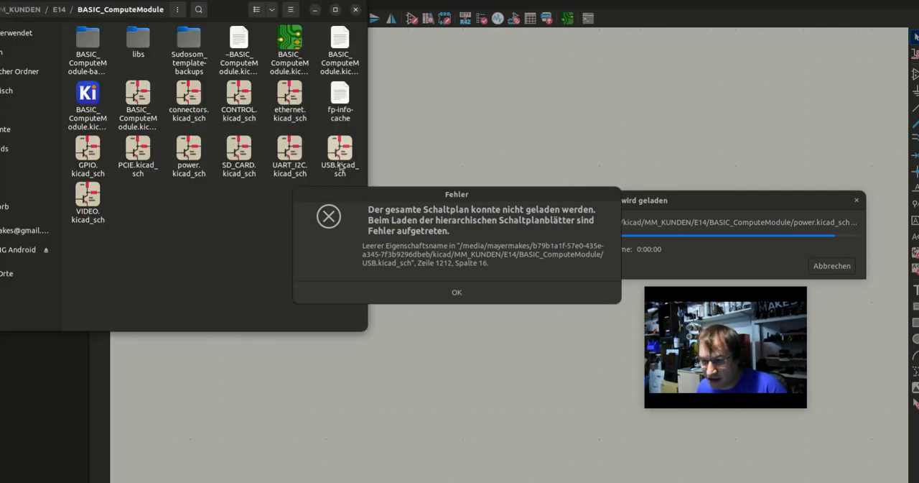
left_click(340, 164)
right_click(343, 164)
left_click(408, 185)
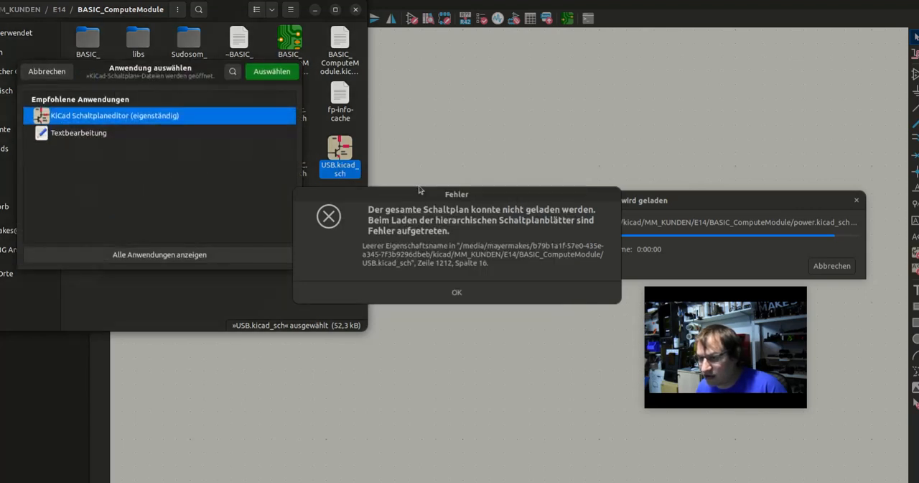
left_click(79, 133)
left_click(272, 71)
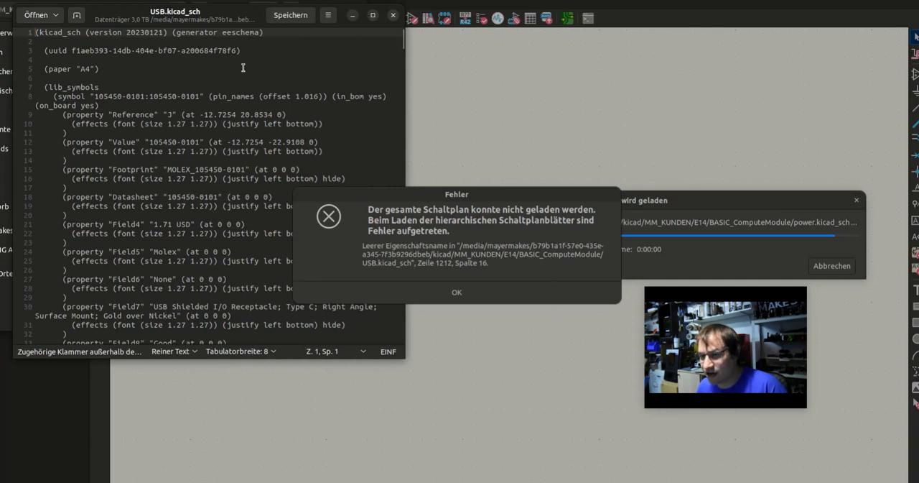
left_click_drag(188, 21, 217, 25)
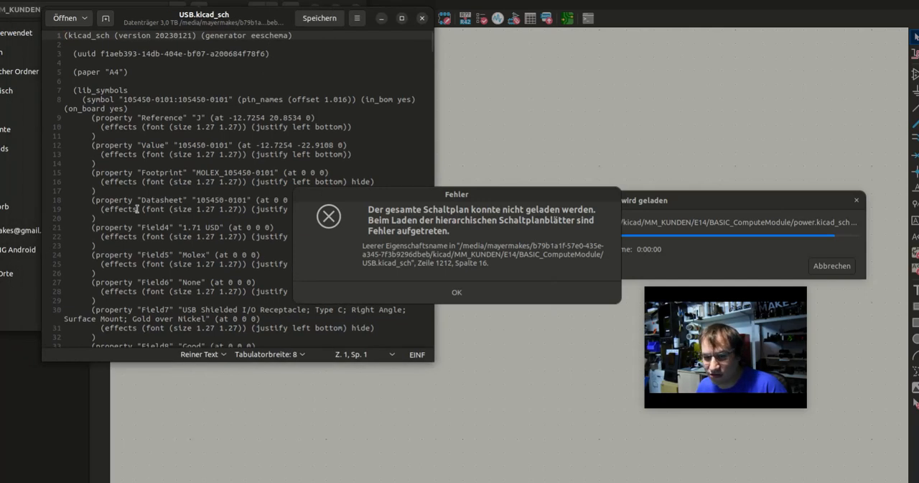
scroll(153, 217, "down", 10)
scroll(153, 217, "down", 10)
scroll(153, 216, "down", 15)
scroll(153, 217, "down", 15)
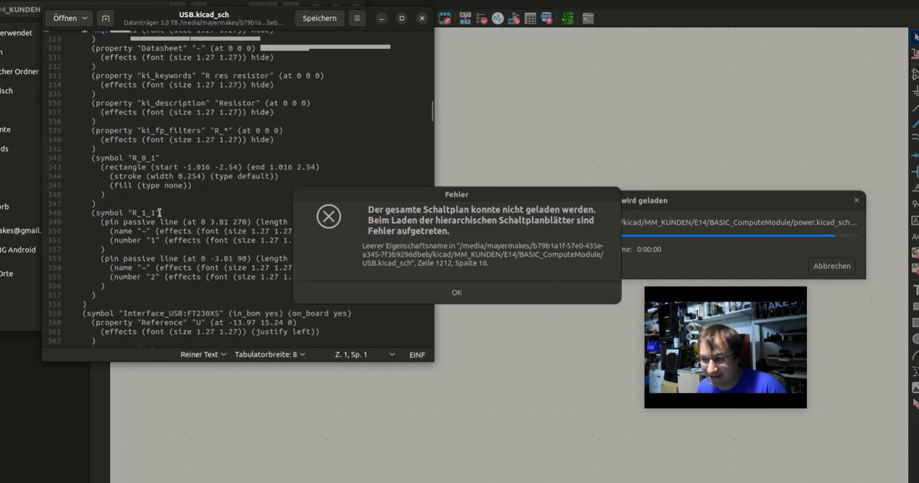
left_click_drag(433, 107, 434, 237)
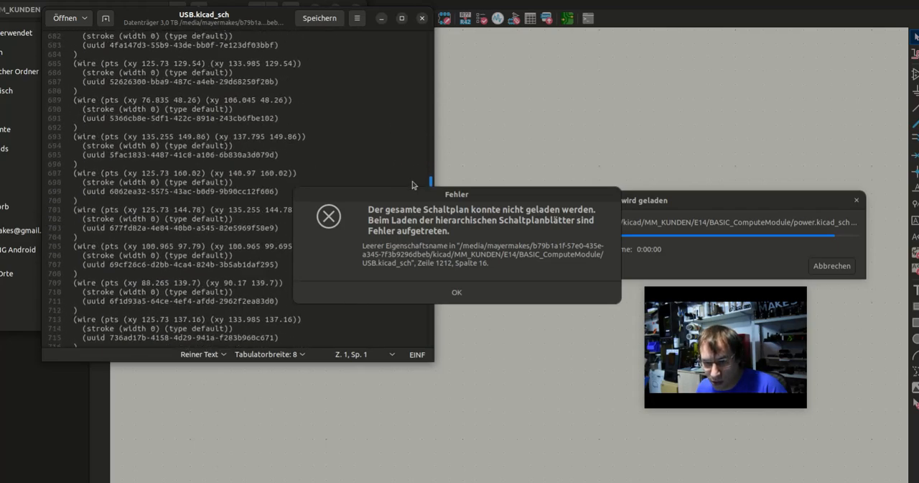
scroll(216, 215, "down", 15)
scroll(216, 216, "down", 15)
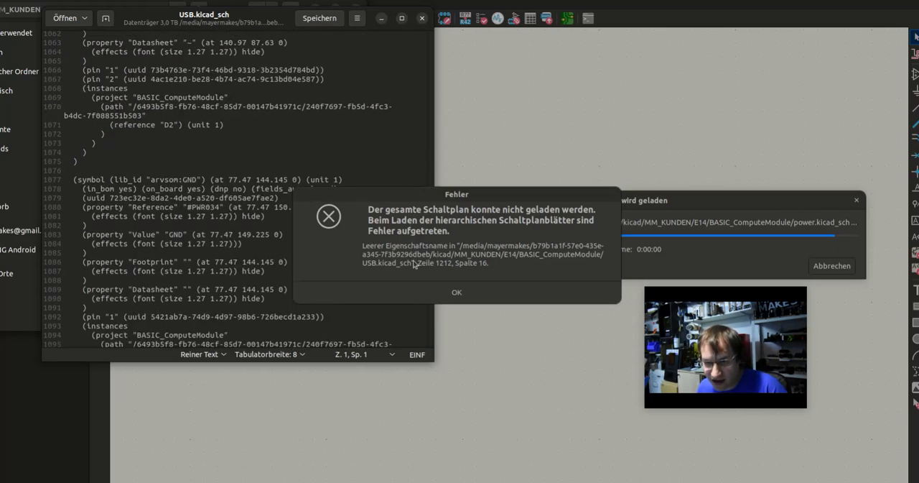
scroll(216, 216, "down", 15)
scroll(216, 215, "down", 15)
scroll(287, 251, "down", 5)
scroll(287, 252, "down", 5)
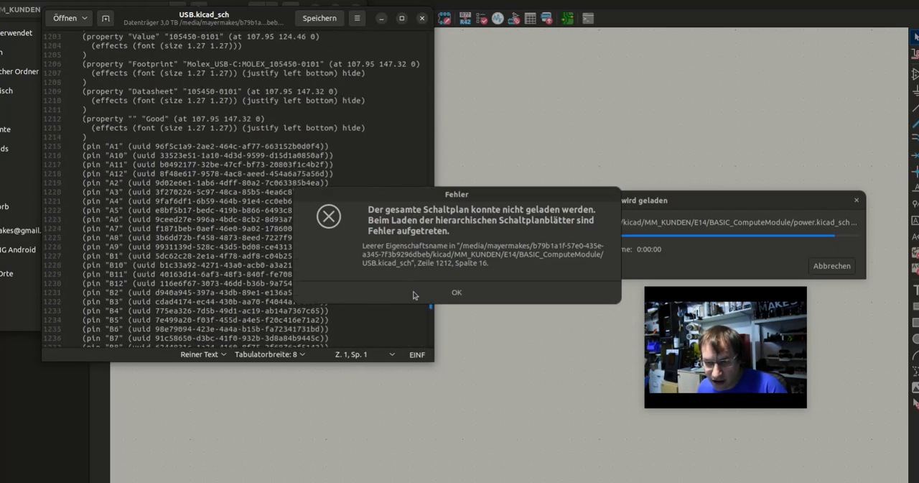
scroll(287, 230, "down", 5)
scroll(293, 217, "down", 3)
scroll(293, 217, "up", 3)
scroll(143, 144, "up", 2)
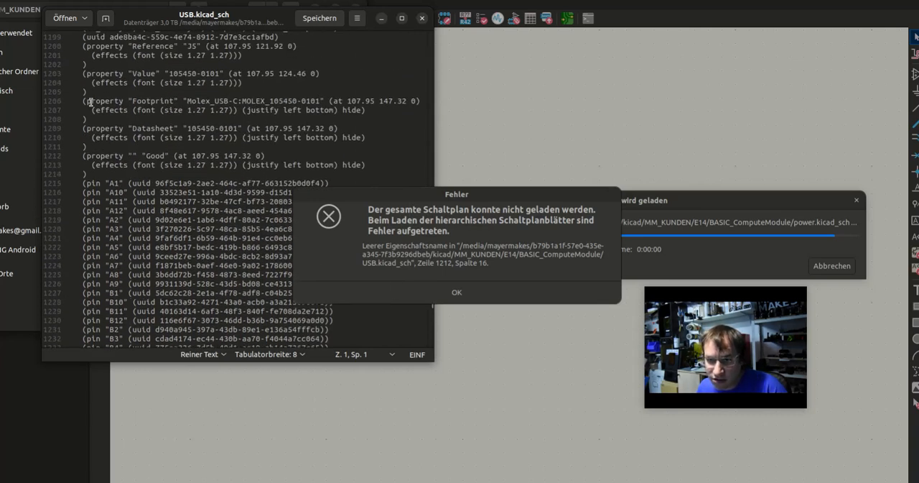
- Fill line 1212's empty property name with x, save the sheet file and close gedit
left_click(132, 155)
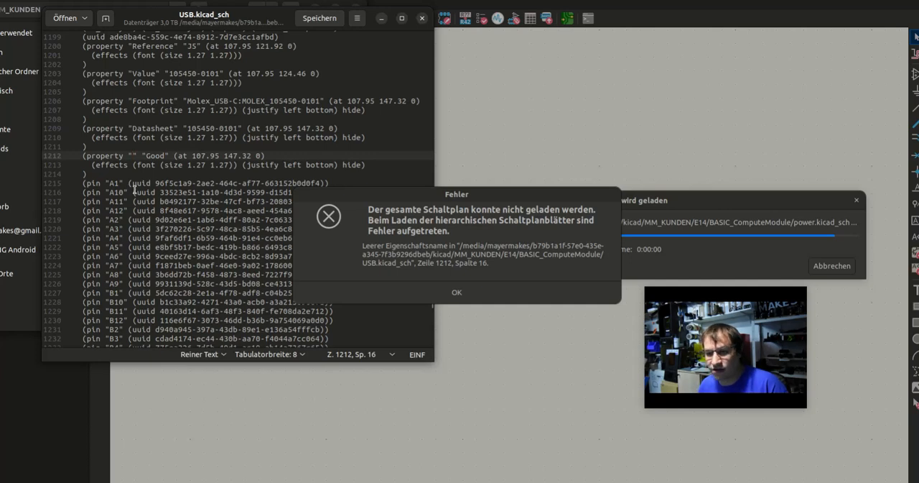
type("x")
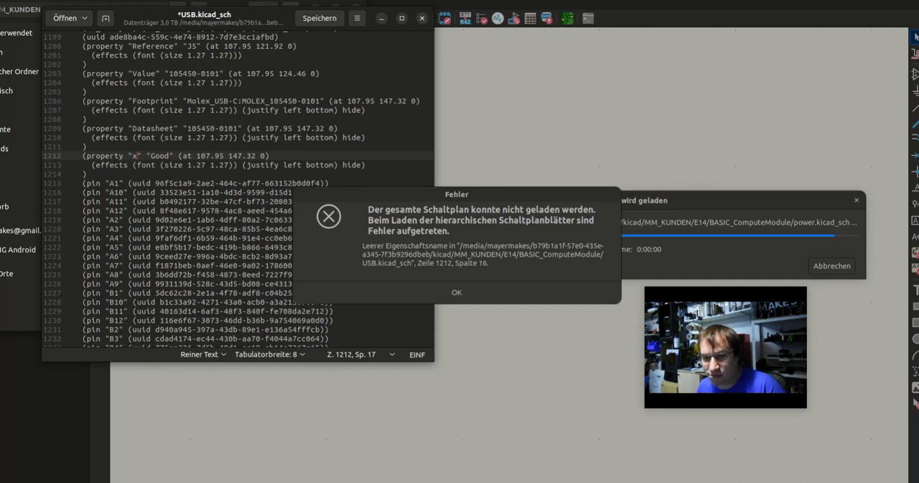
left_click(319, 18)
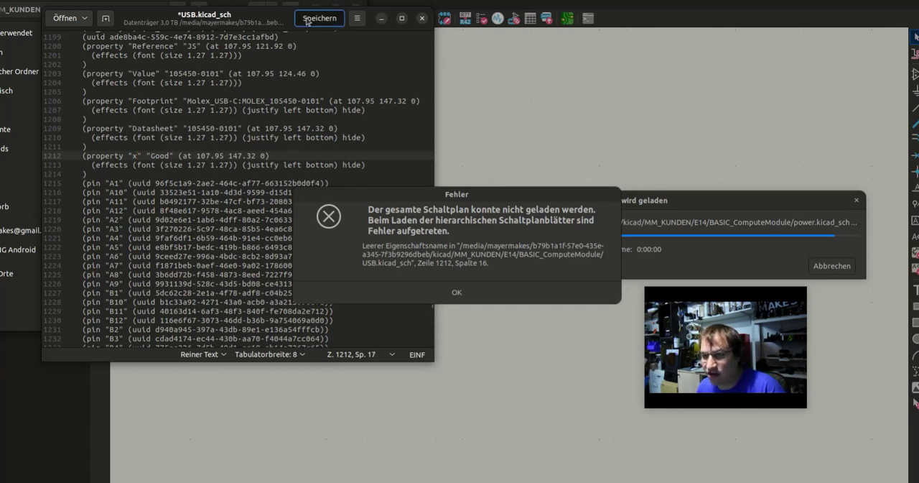
left_click(446, 296)
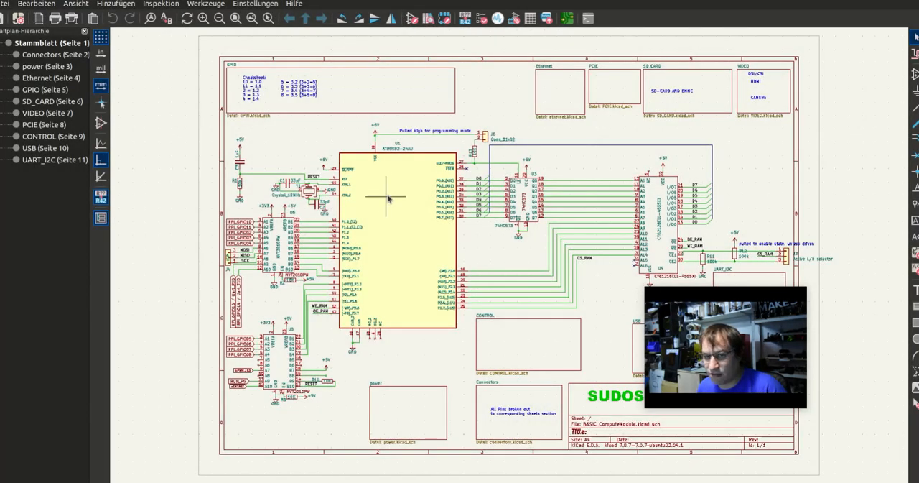
scroll(538, 219, "down", 2)
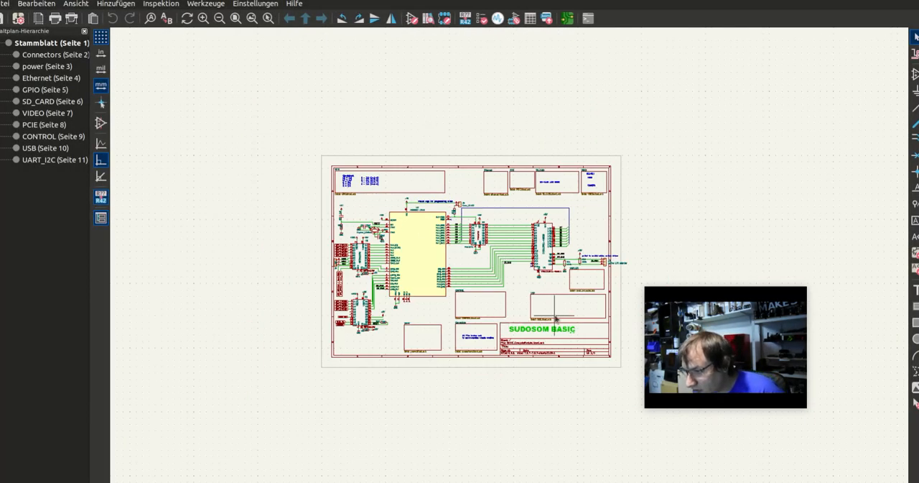
scroll(509, 260, "up", 4)
- Enter the USB hierarchical sheet to view its chip, resistors and USBD_P/USBD_N wiring
double_click(510, 260)
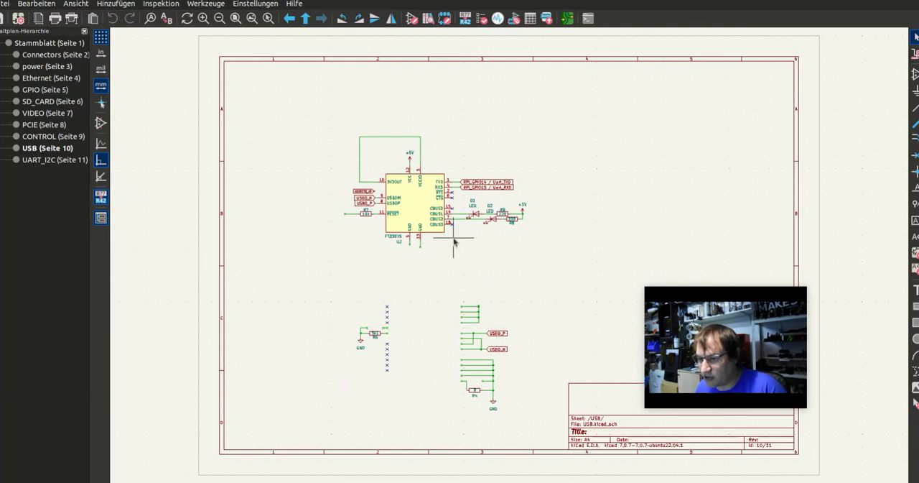
scroll(517, 301, "up", 1)
scroll(517, 307, "up", 1)
scroll(495, 215, "up", 1)
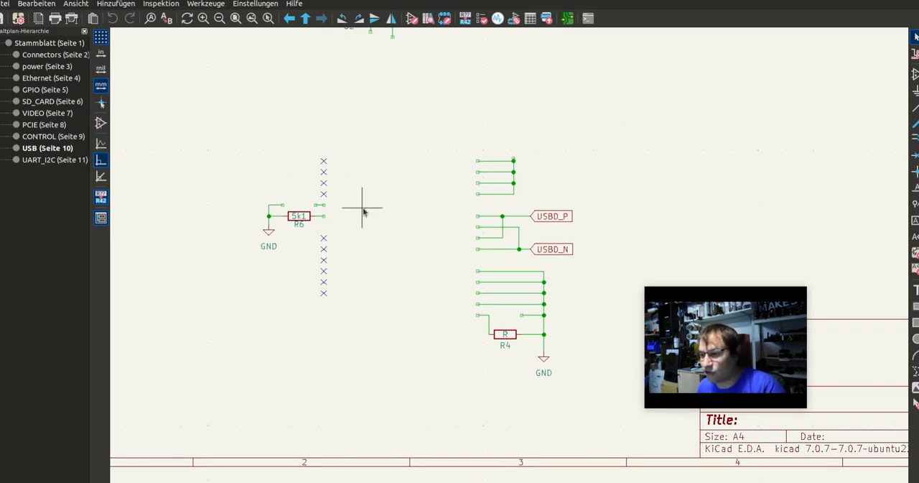
left_click(116, 3)
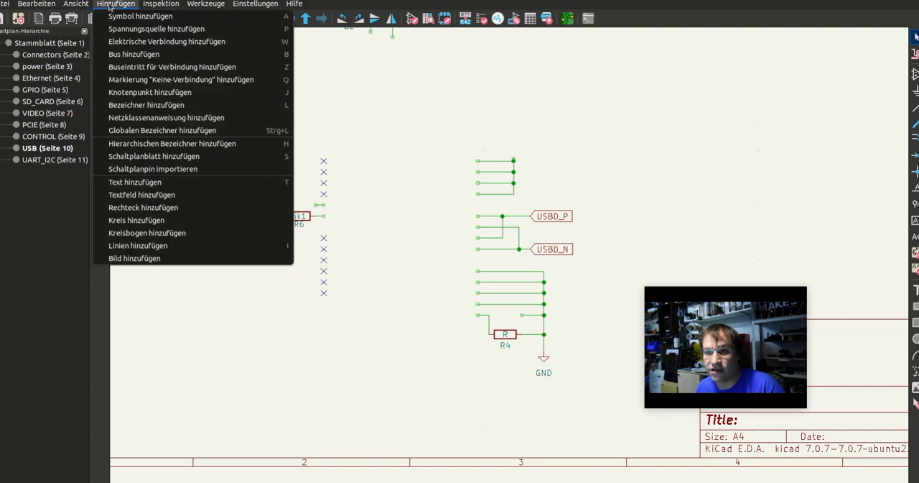
left_click(144, 11)
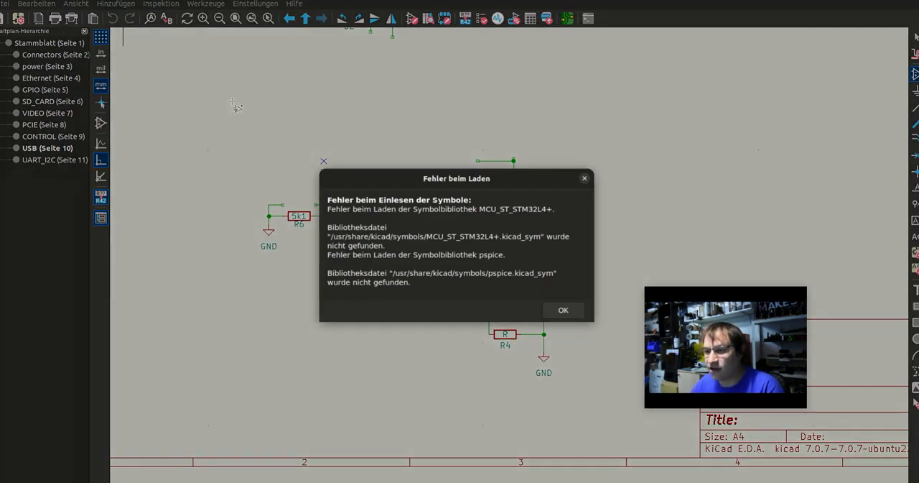
left_click(563, 310)
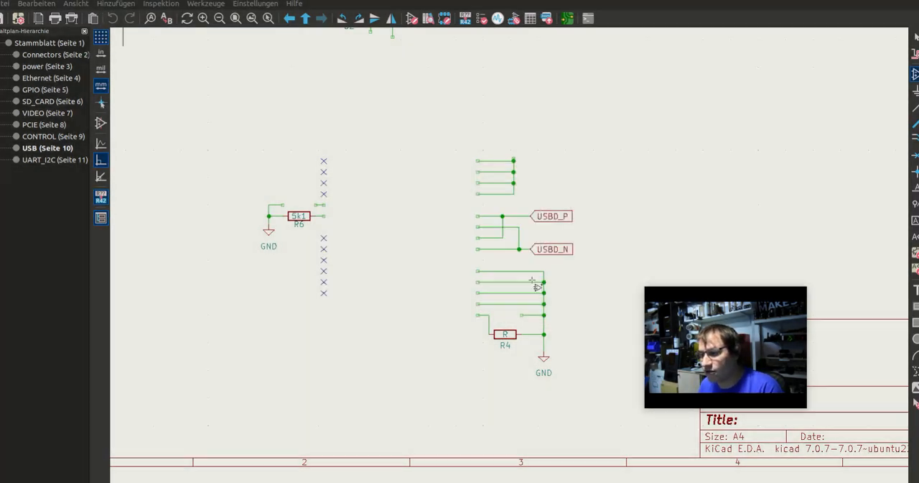
type("0101")
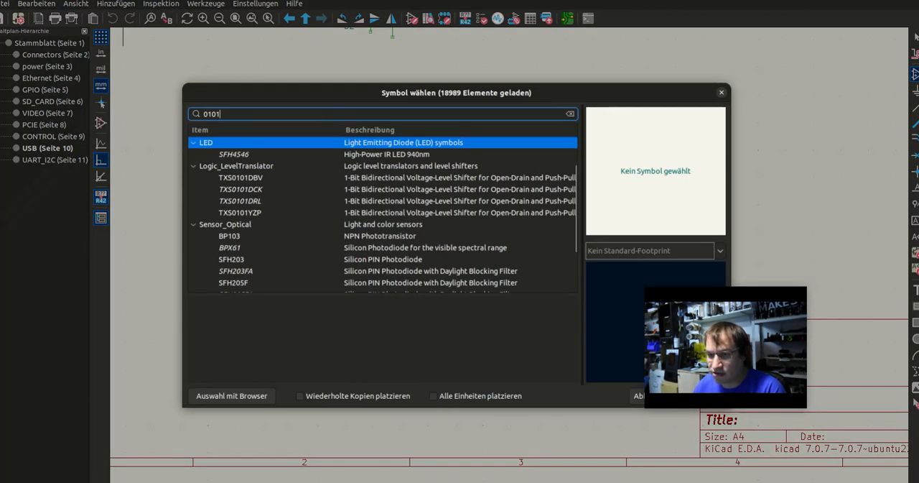
key("Return")
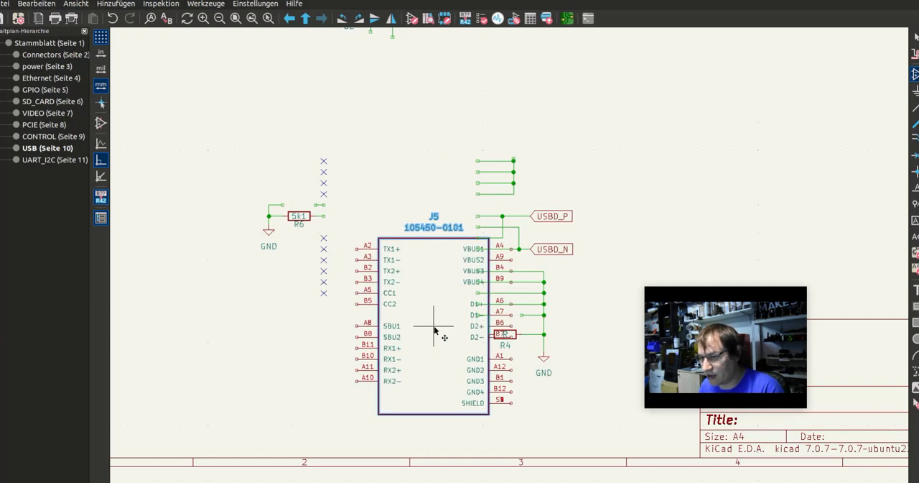
left_click(400, 253)
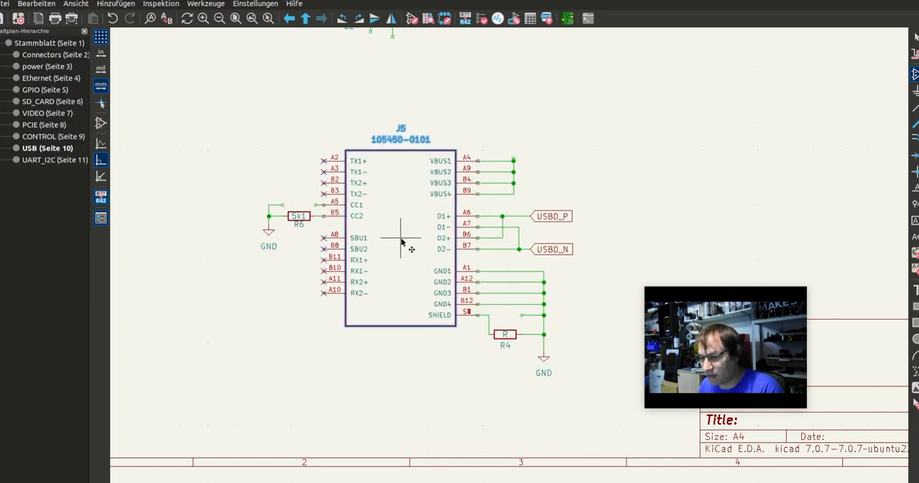